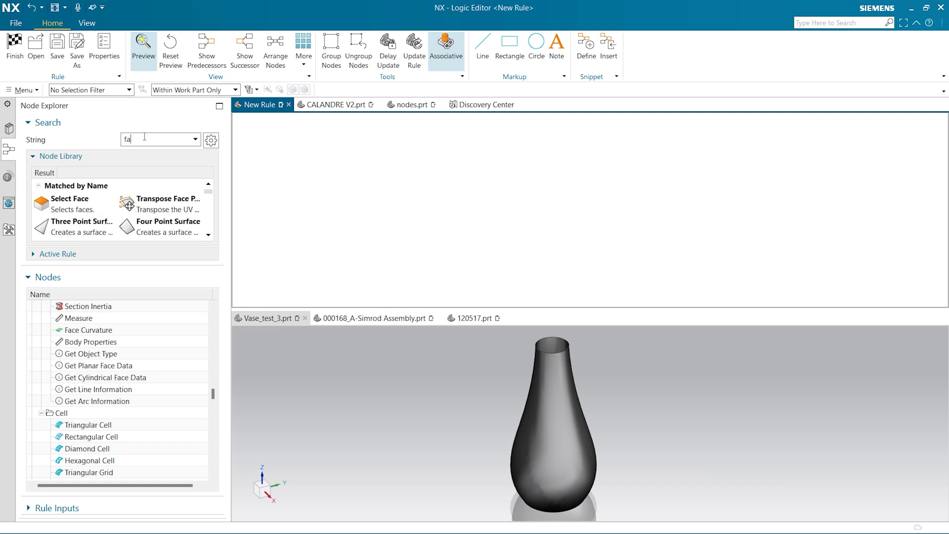
Add a Select Face node with the vase surface as its input face.
drag(69, 203, 440, 183)
click(438, 187)
click(540, 405)
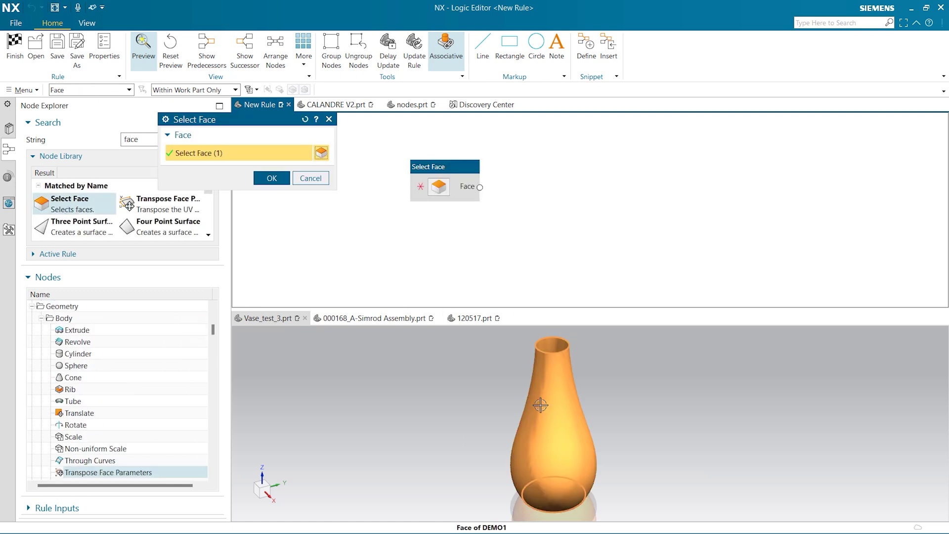
click(271, 180)
Add a Triangular Cell node on the face with Count in U and V set to 10.
text(tri)
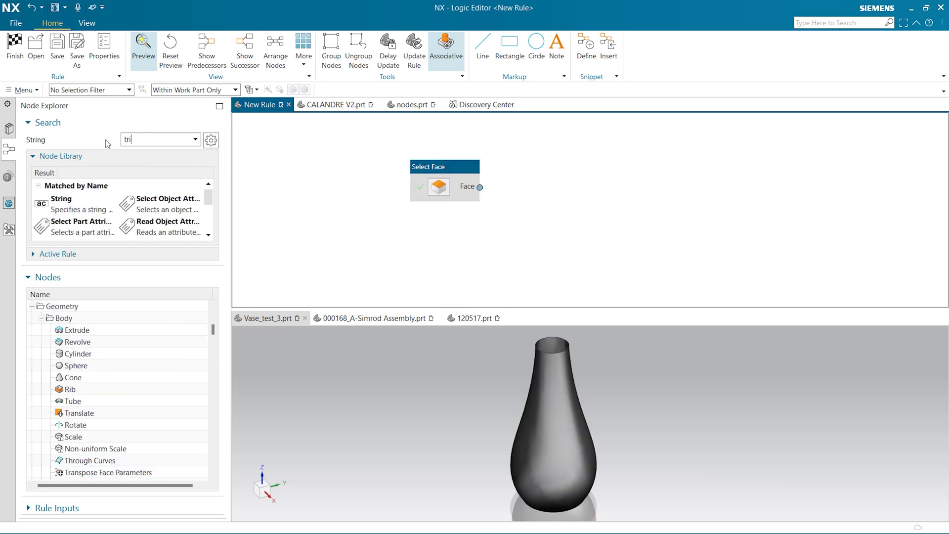
text(a)
drag(74, 203, 572, 169)
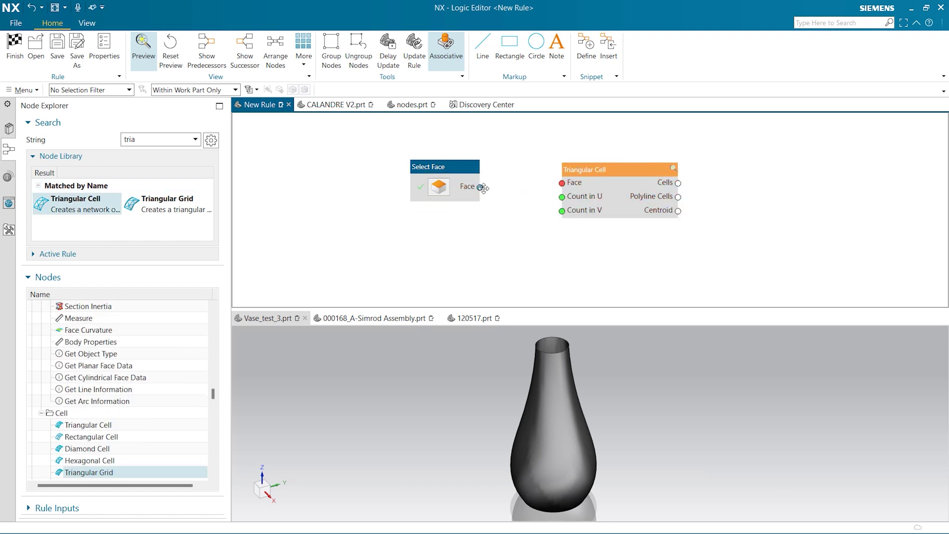
double_click(563, 196)
double_click(562, 211)
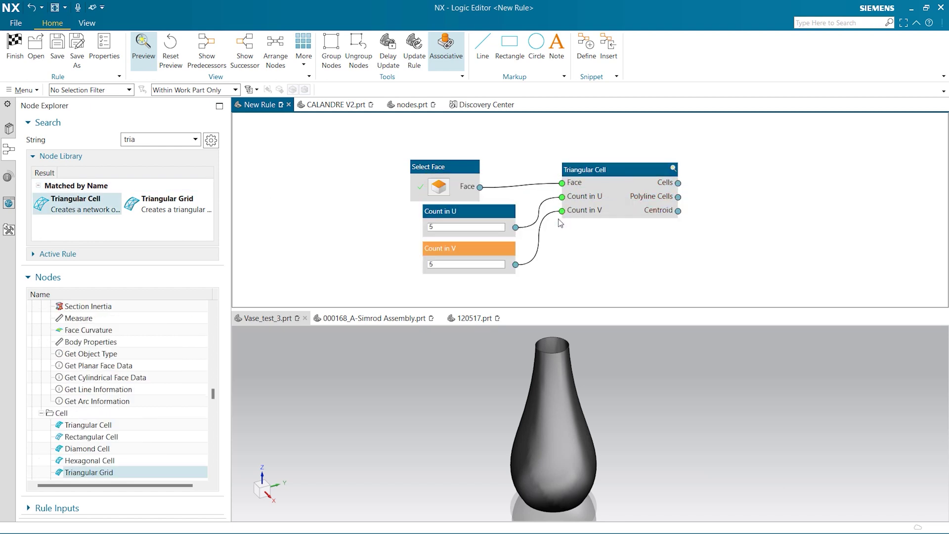
click(445, 226)
text(10)
Preview the polyline cell mesh on the vase through an Output node, then delete it.
right_click(678, 196)
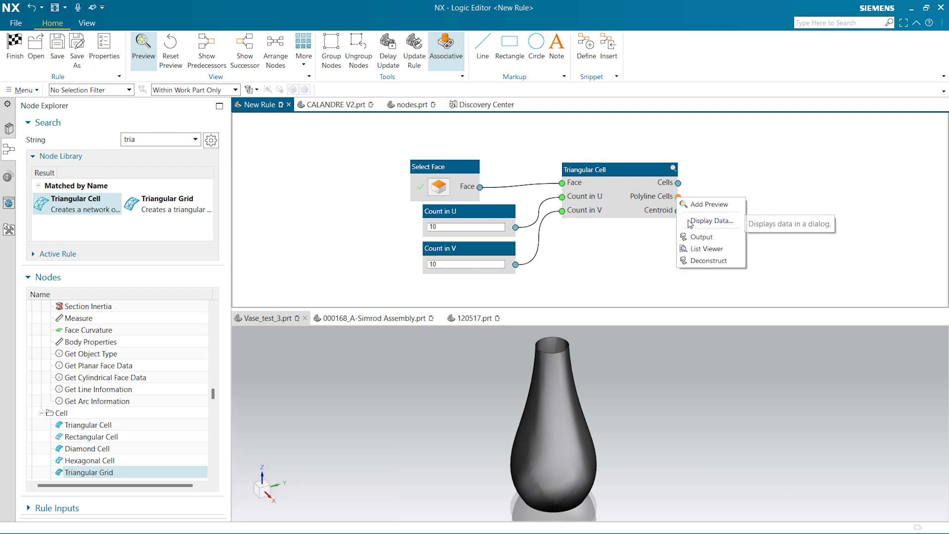
click(694, 237)
scroll(665, 433, up, 8)
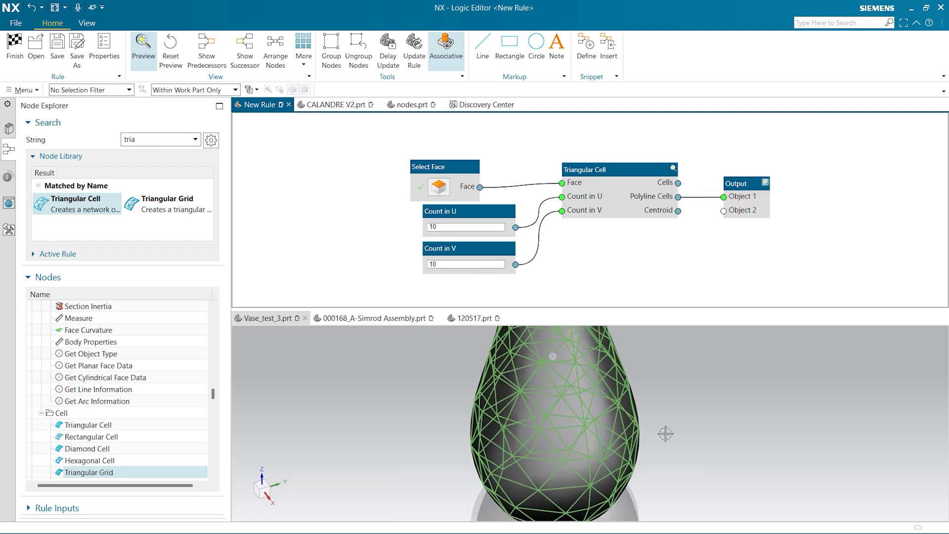
scroll(665, 433, down, 5)
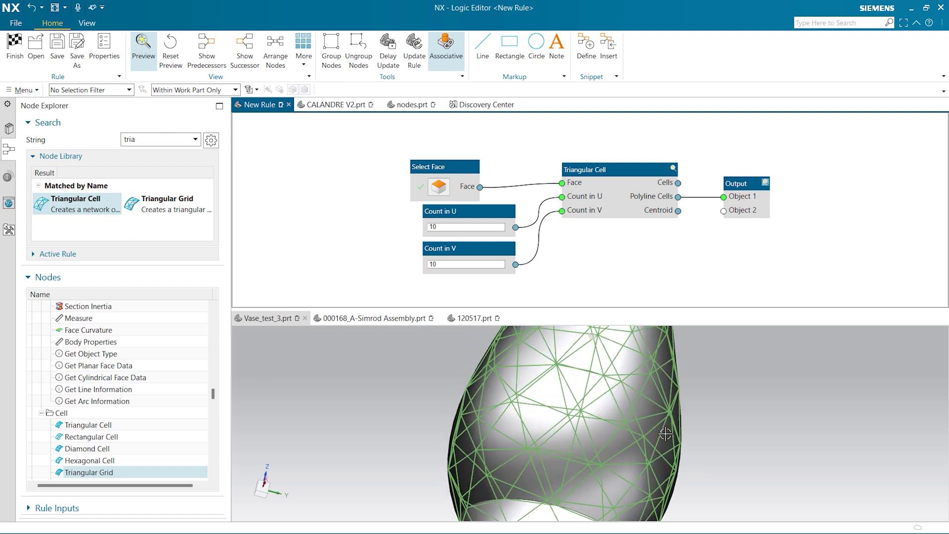
scroll(665, 433, down, 4)
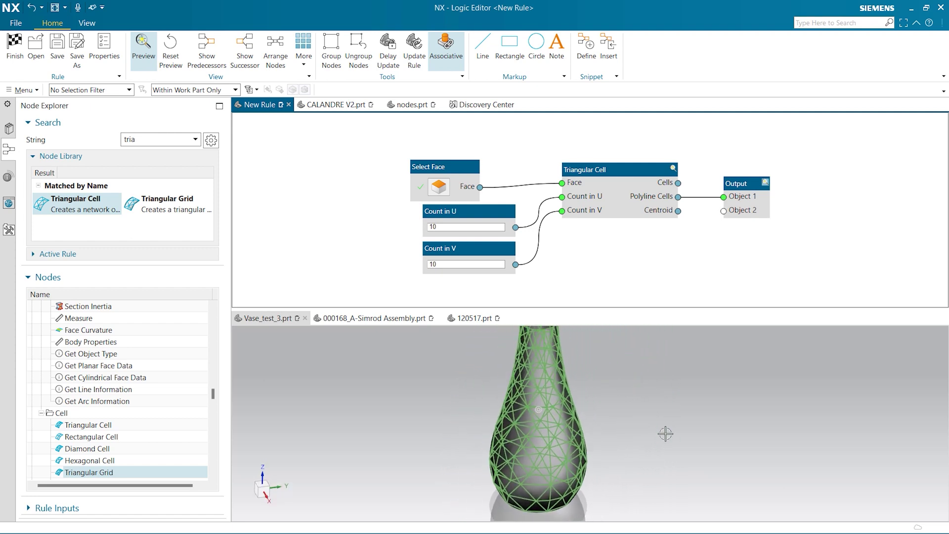
key(Delete)
Add a Fill Surface node after Triangular Cell and preview the filled cells.
double_click(129, 139)
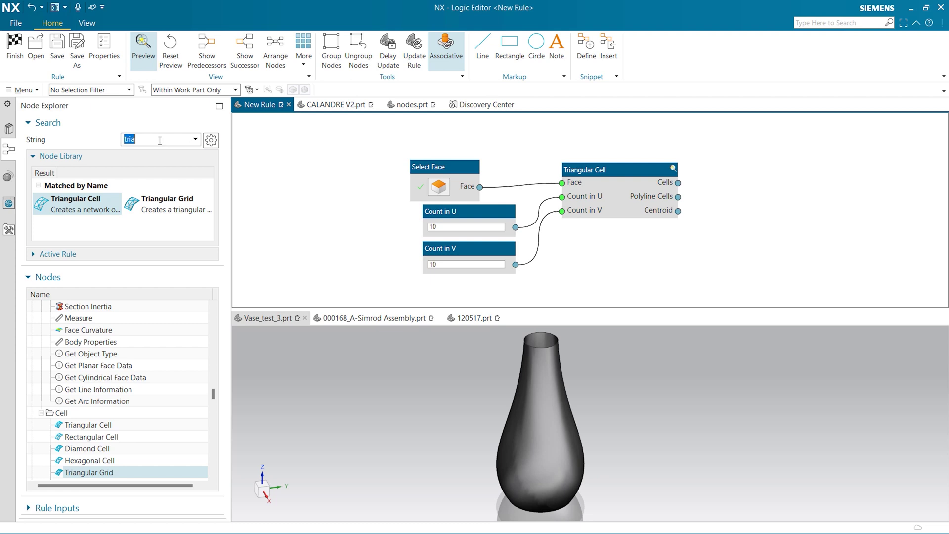
text(fill)
drag(41, 202, 775, 186)
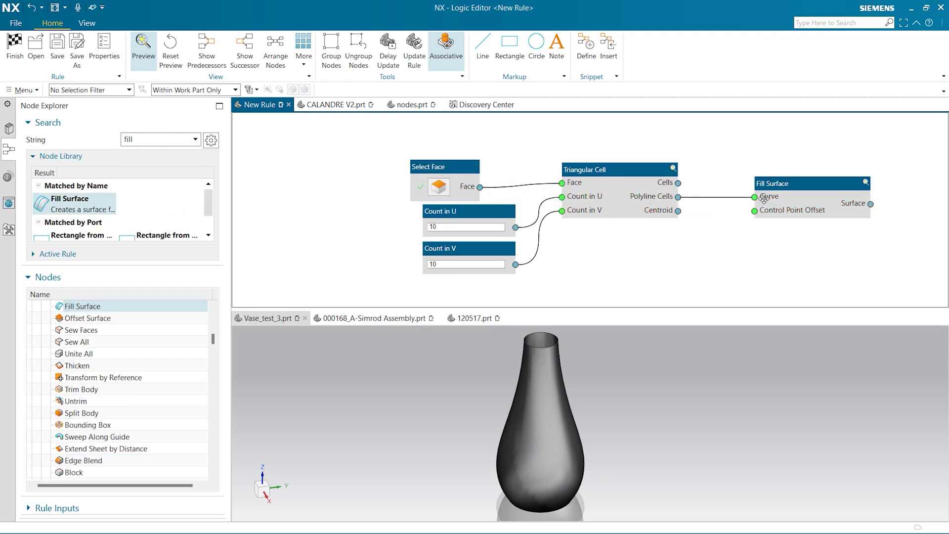
click(873, 216)
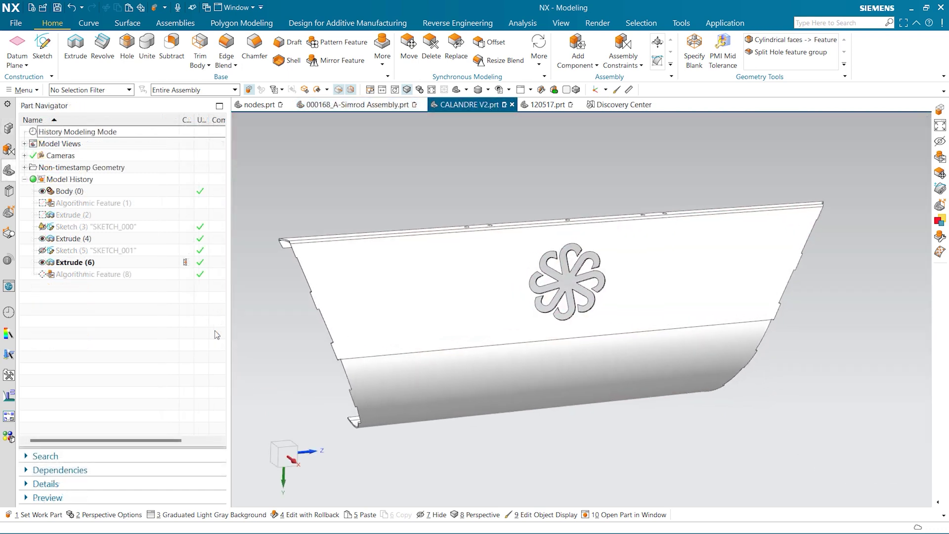
Add a Triangular Cell rule on the front-view grille and raise sliders A and B.
key(F8)
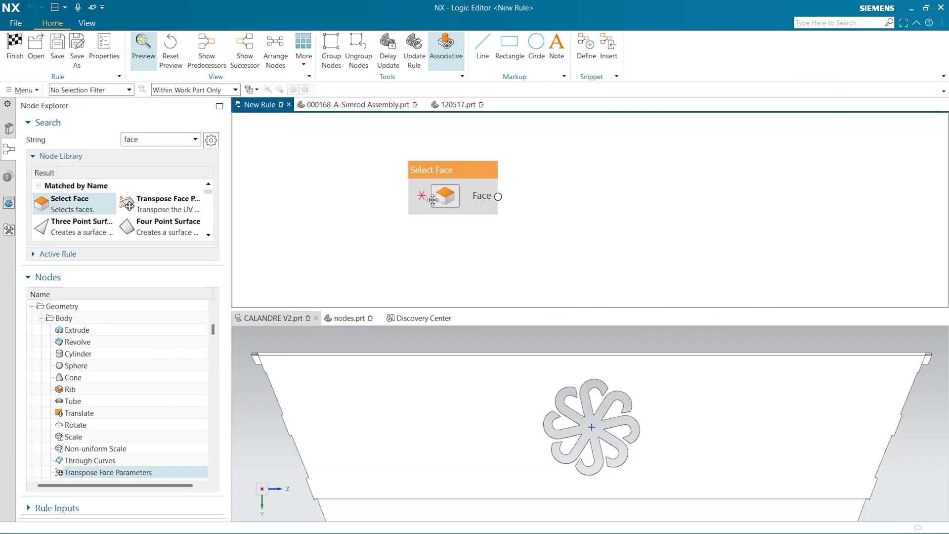
text(triang)
double_click(78, 206)
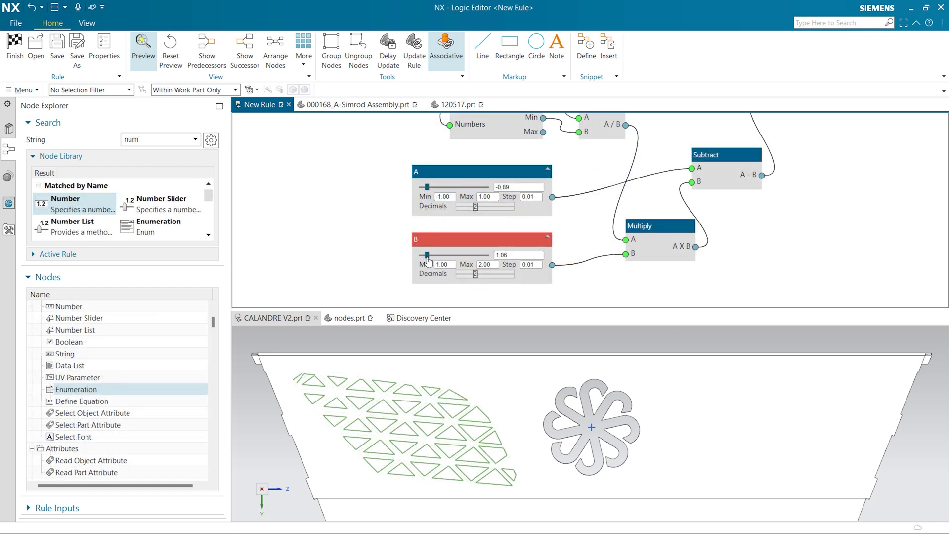
drag(431, 261, 457, 253)
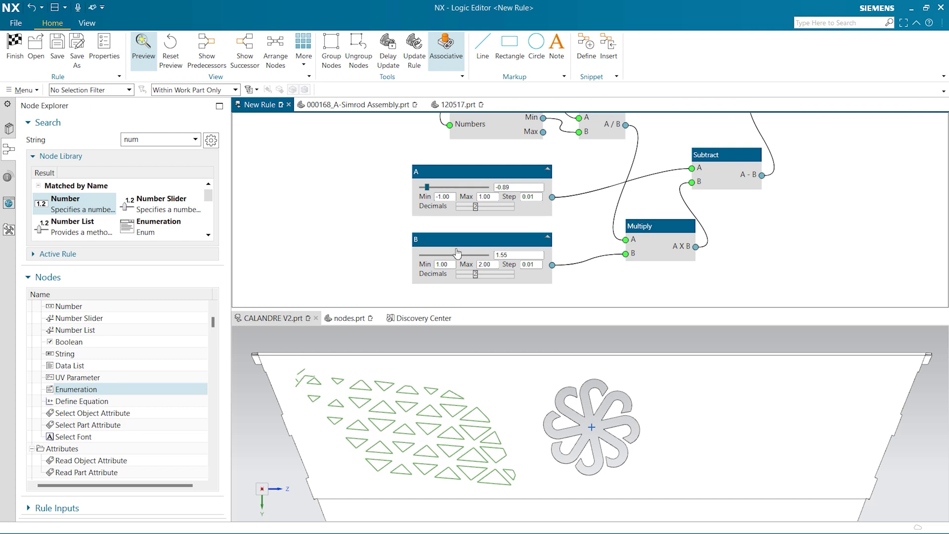
drag(427, 188, 448, 193)
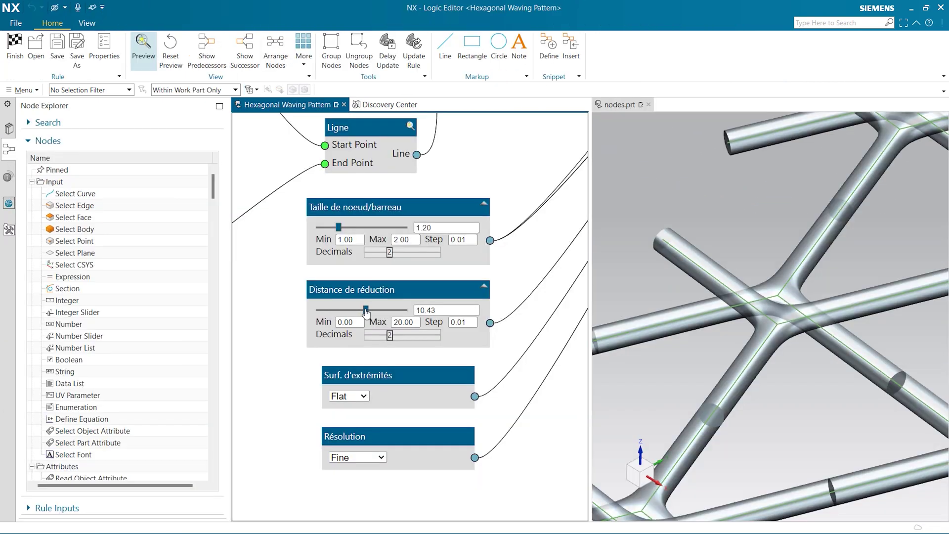
Set reduction distance to 11.59, node/bar size to 1.55 and Distance to 1.63.
drag(366, 311, 371, 310)
drag(339, 227, 368, 227)
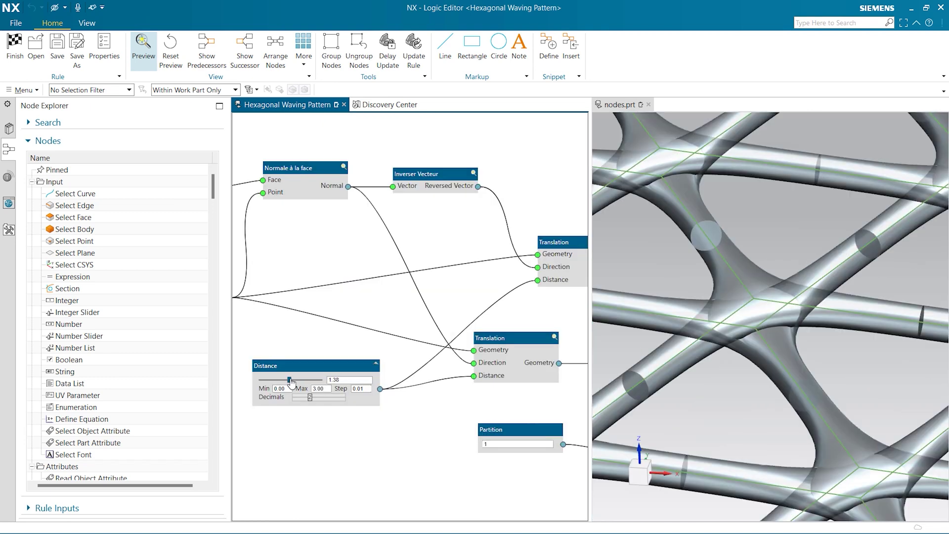
drag(288, 379, 316, 383)
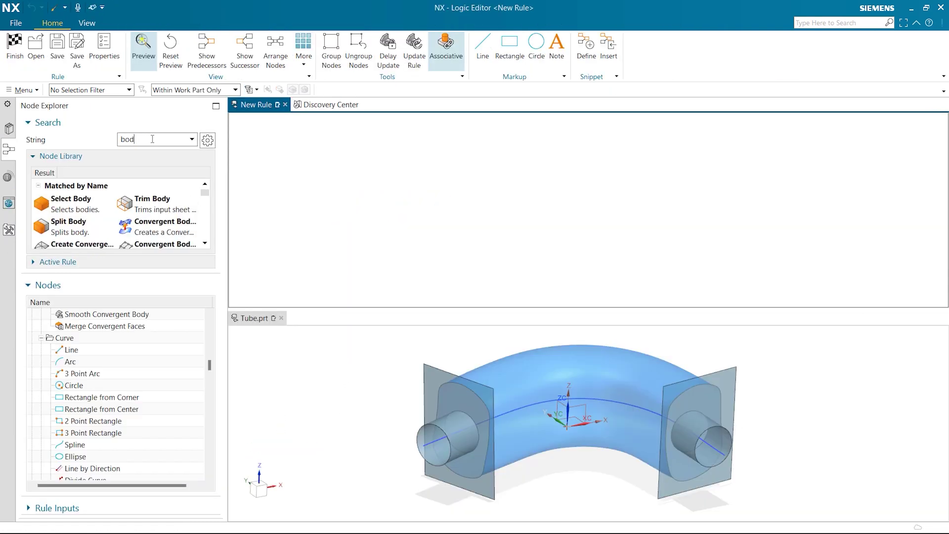
Add body and curve input nodes holding the tube body and its inner spline.
drag(71, 199, 445, 218)
click(568, 376)
click(212, 210)
text(curve)
drag(70, 198, 445, 257)
click(642, 415)
click(221, 201)
Add a Points on Curve node on the spline with 20 divisions.
double_click(156, 140)
text(points)
drag(78, 198, 468, 257)
scroll(494, 223, down, 3)
text(20)
Add a Plane by Normal node with the curve points as plane origins.
double_click(156, 139)
text(plane)
drag(163, 209, 702, 163)
drag(611, 171, 656, 171)
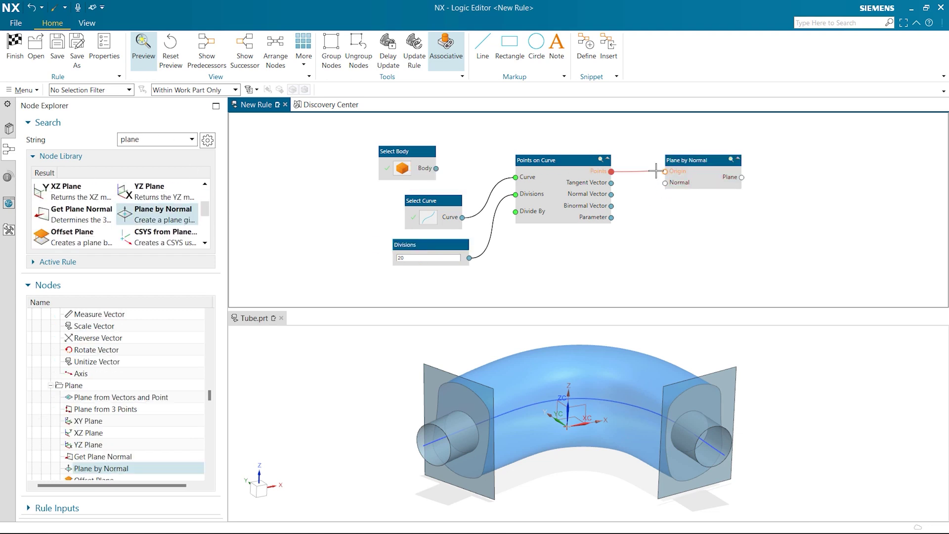
Add an Intersection Curve node wired to the tube body and planes, plus a Preserve Shape input.
double_click(156, 139)
text(intersec)
drag(83, 204, 741, 139)
drag(365, 156, 714, 145)
drag(674, 203, 748, 145)
mouse_move(562, 420)
middle_down()
mouse_move(524, 410)
mouse_move(562, 420)
middle_up()
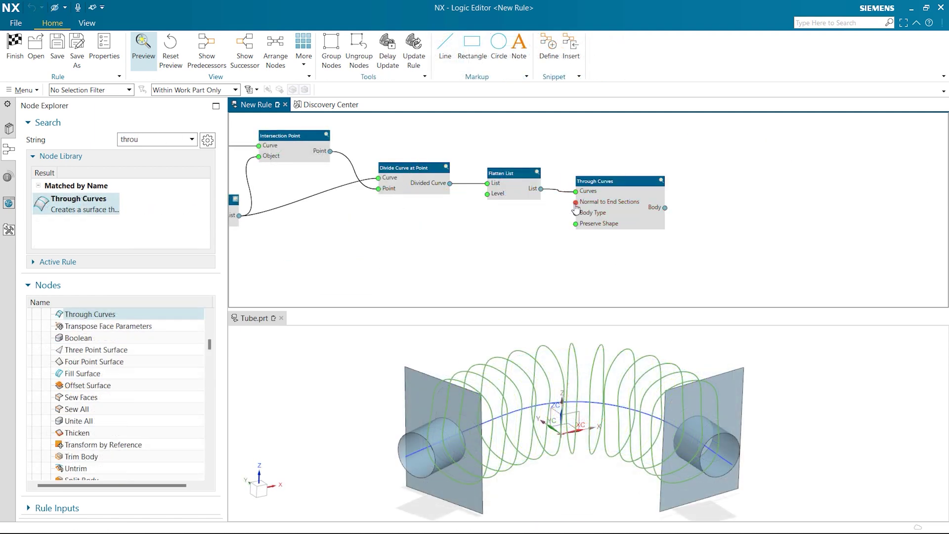
right_click(576, 224)
click(609, 233)
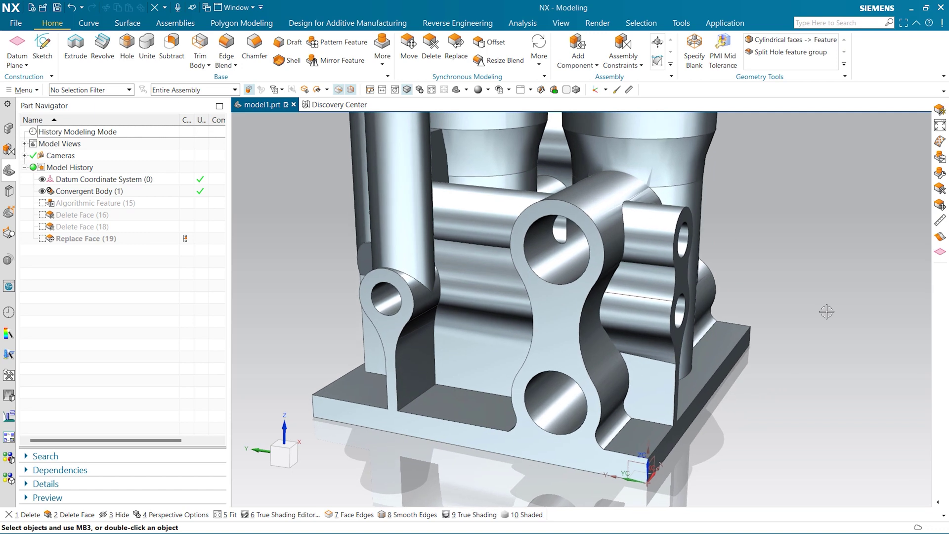
Apply the Percage vers losange rule from the Reuse Library Demo folder to the manifold.
click(9, 192)
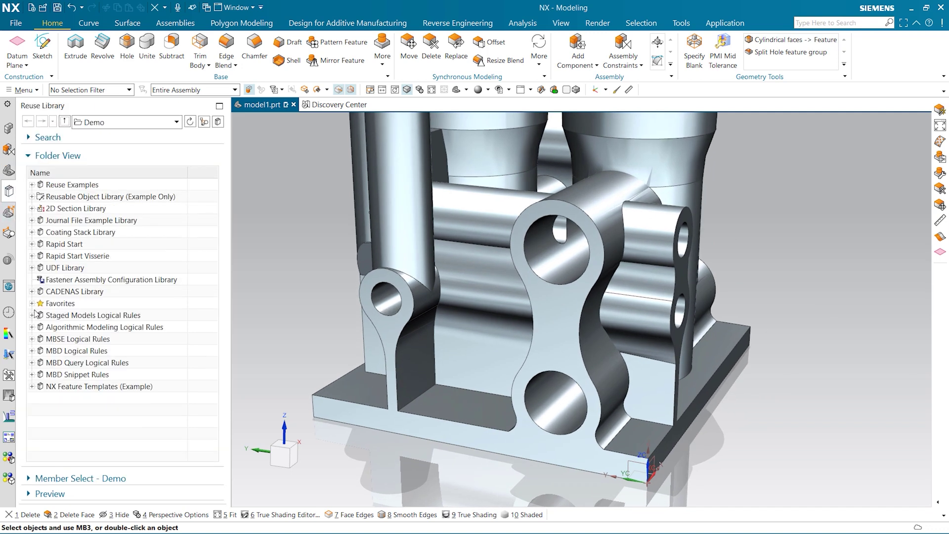
click(32, 328)
click(58, 477)
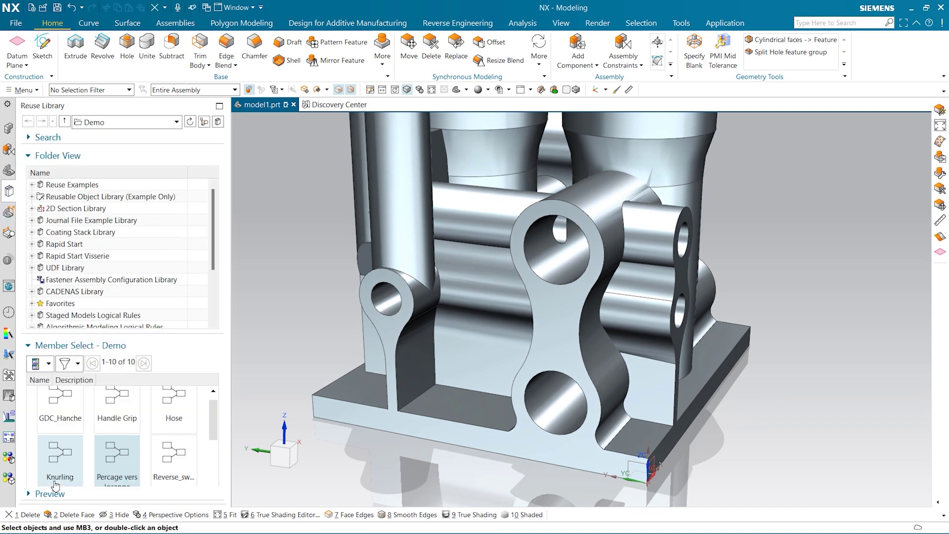
drag(123, 450, 286, 327)
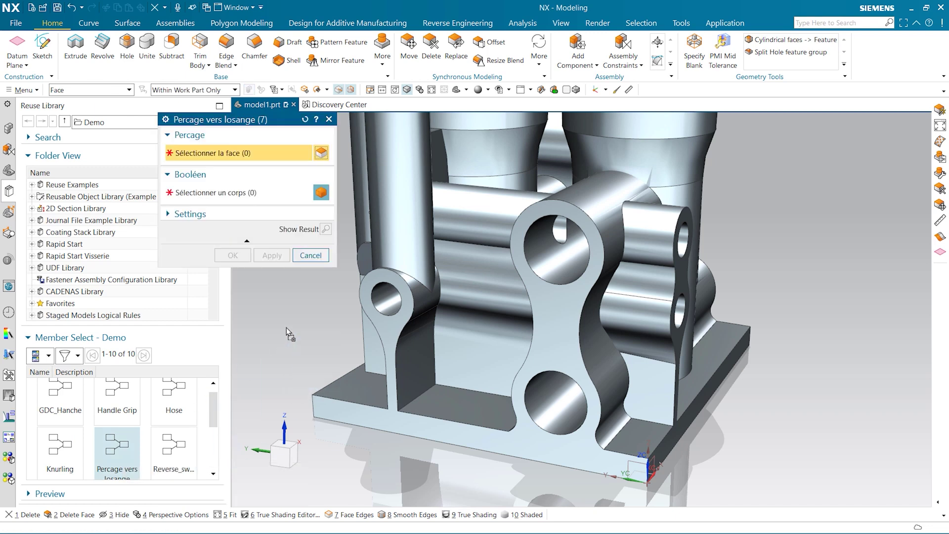
Select two round hole faces and the body for diamond holes, then hide the original convergent body.
click(548, 394)
middle_drag(548, 394, 625, 319)
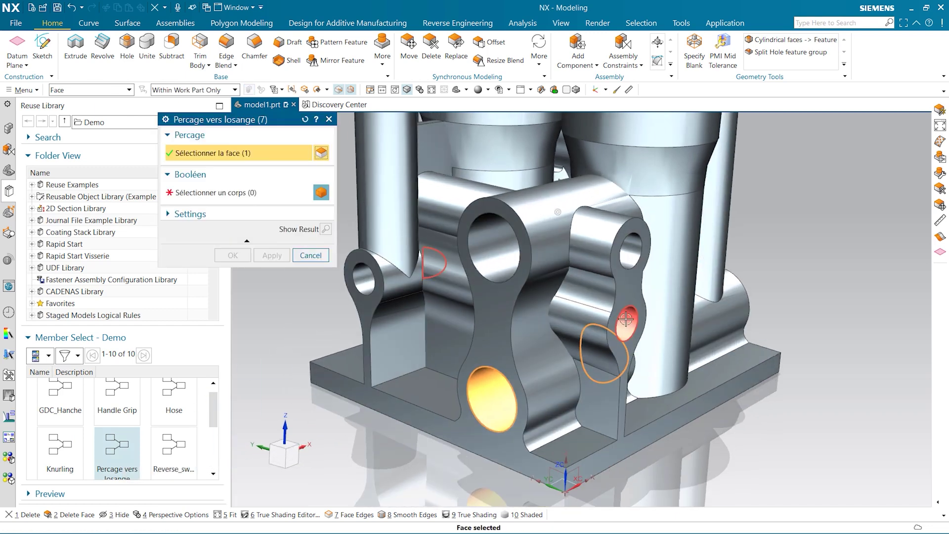
click(199, 194)
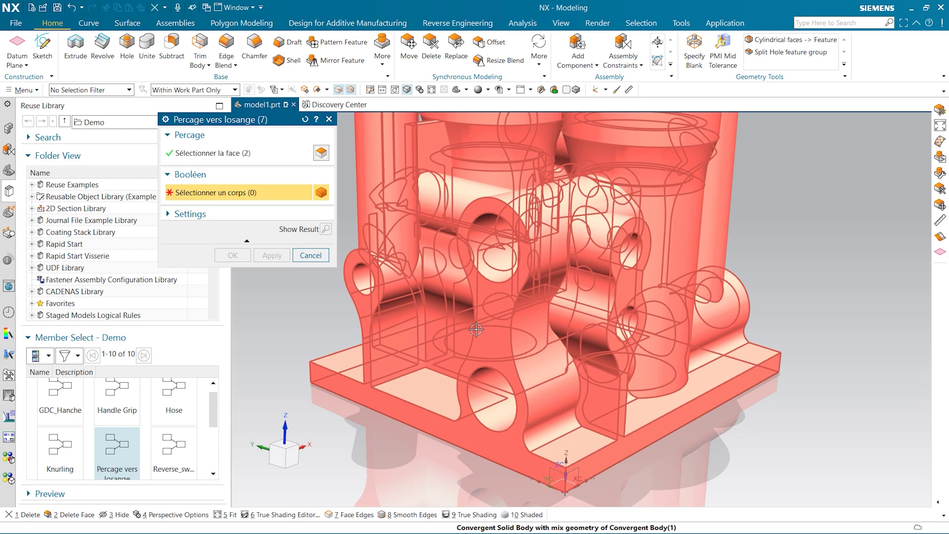
click(348, 270)
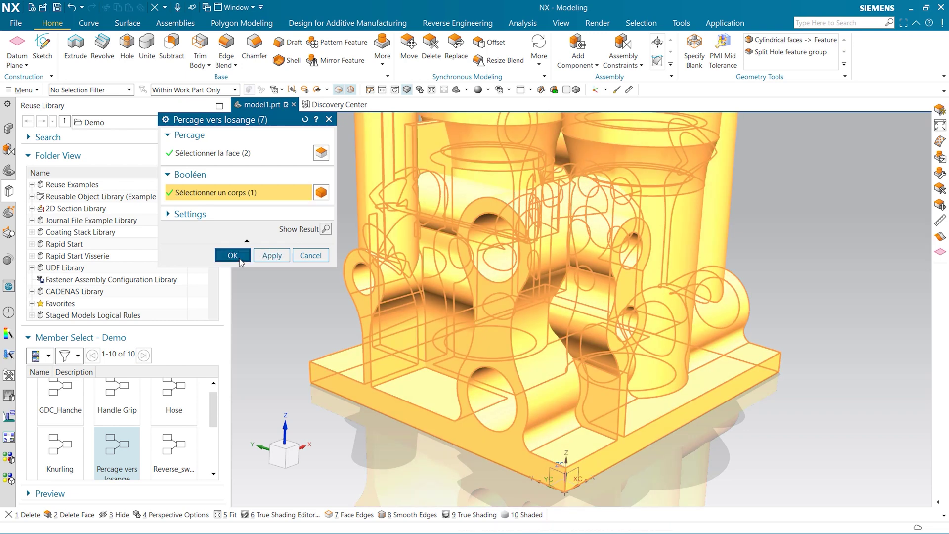
click(232, 256)
click(10, 173)
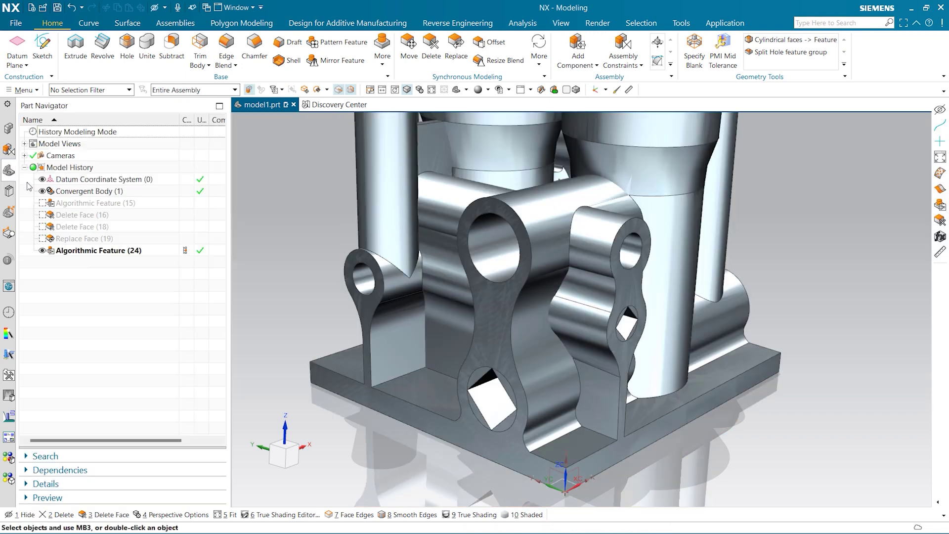
click(43, 191)
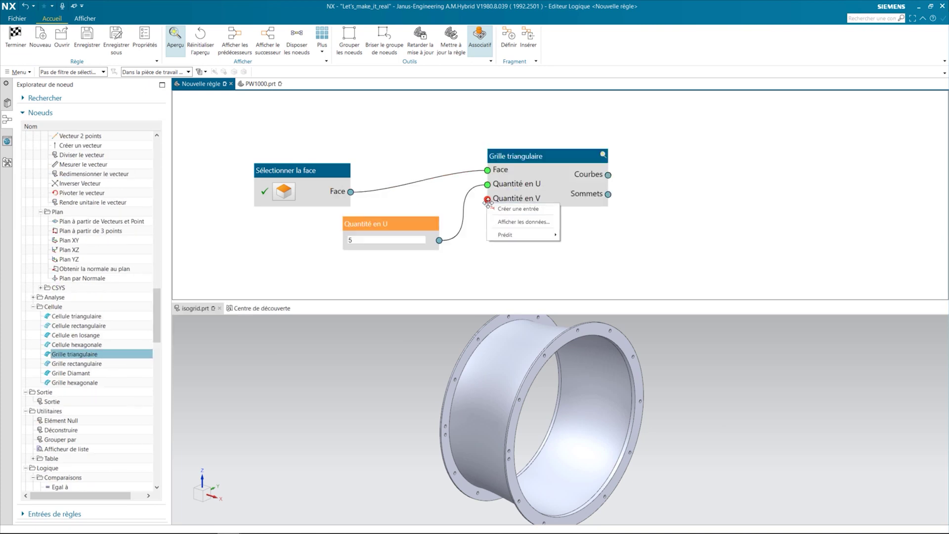
Add a face normal node fed by the selected face and project the circles onto the ring.
scroll(583, 218, down, 5)
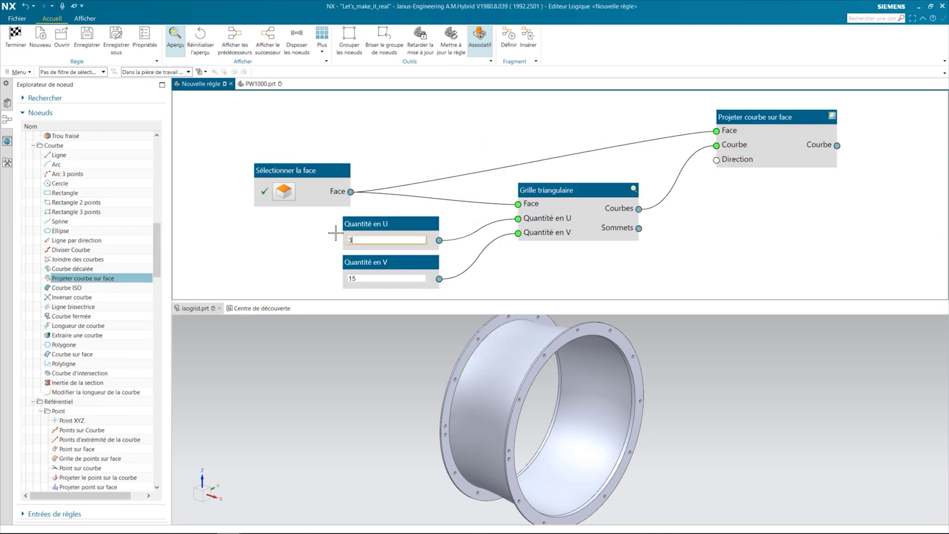
text(Cercle)
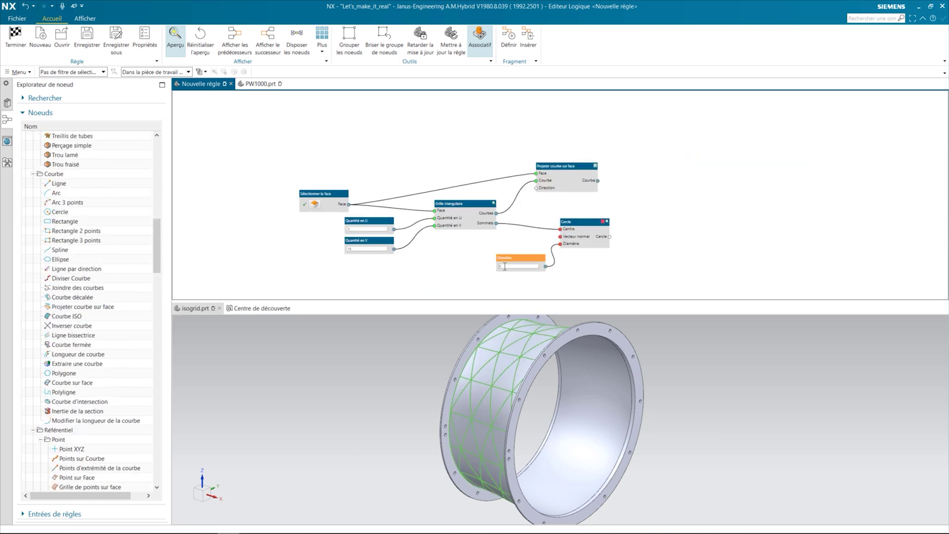
drag(324, 193, 260, 195)
scroll(89, 297, down, 10)
drag(82, 240, 341, 265)
drag(285, 206, 319, 277)
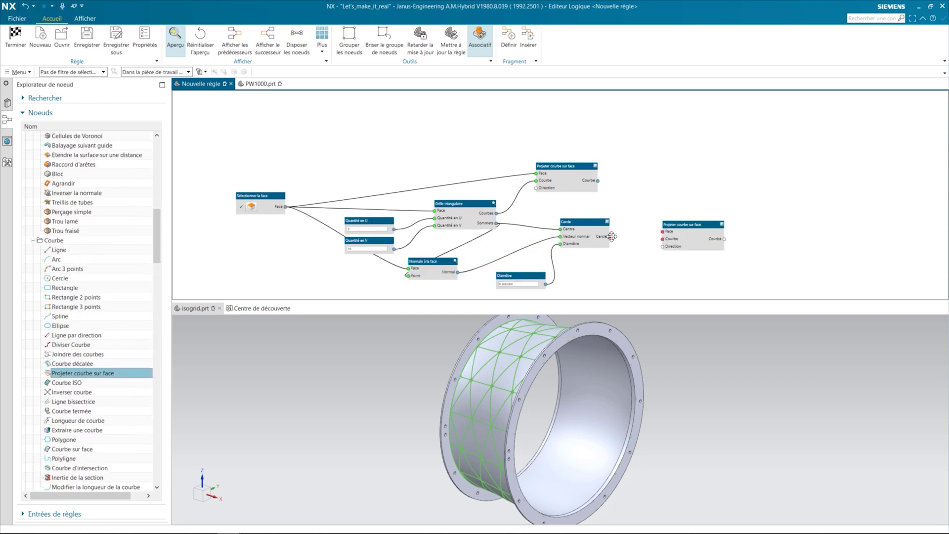
drag(609, 236, 657, 237)
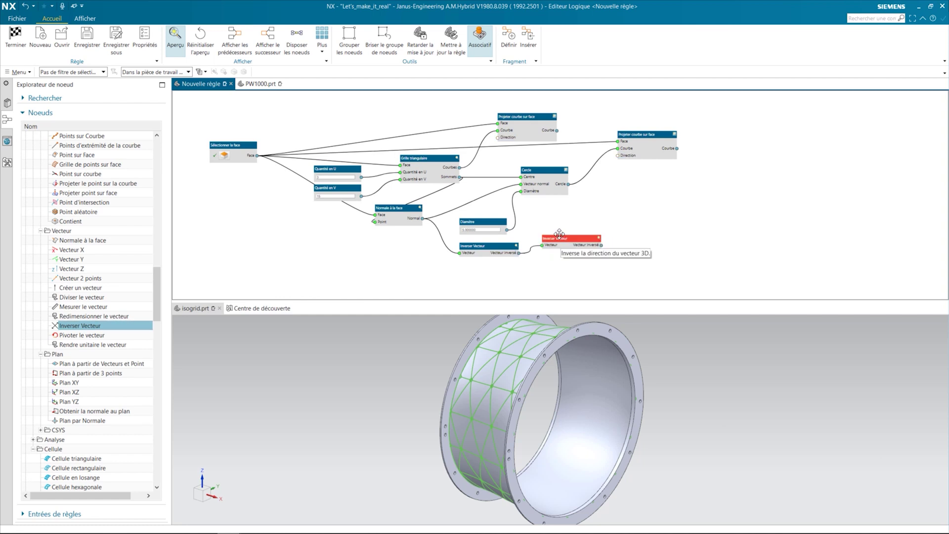
Add a Rib node with its height and thickness inputs, and edit the rib height.
scroll(148, 344, down, 10)
drag(148, 344, 132, 212)
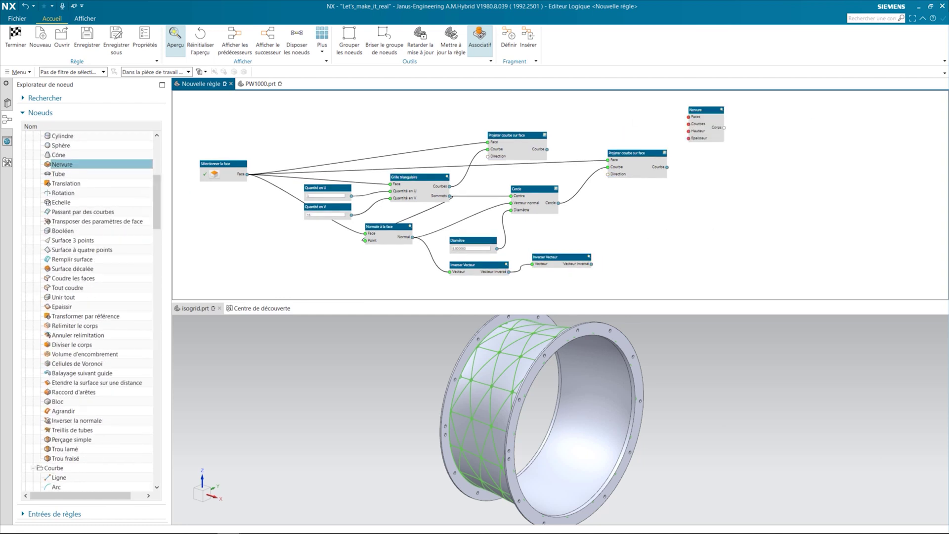
drag(97, 221, 353, 138)
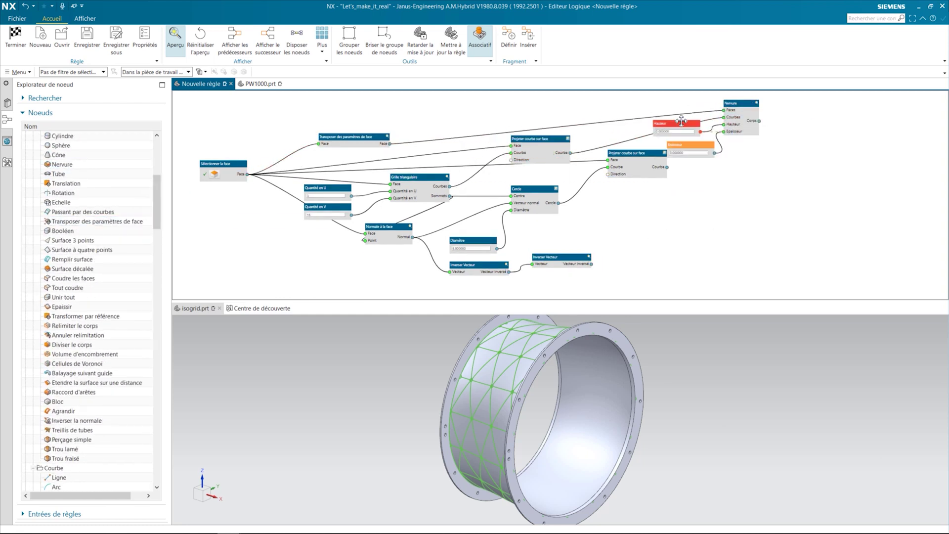
drag(682, 121, 707, 141)
drag(691, 144, 702, 166)
drag(741, 103, 798, 102)
double_click(701, 153)
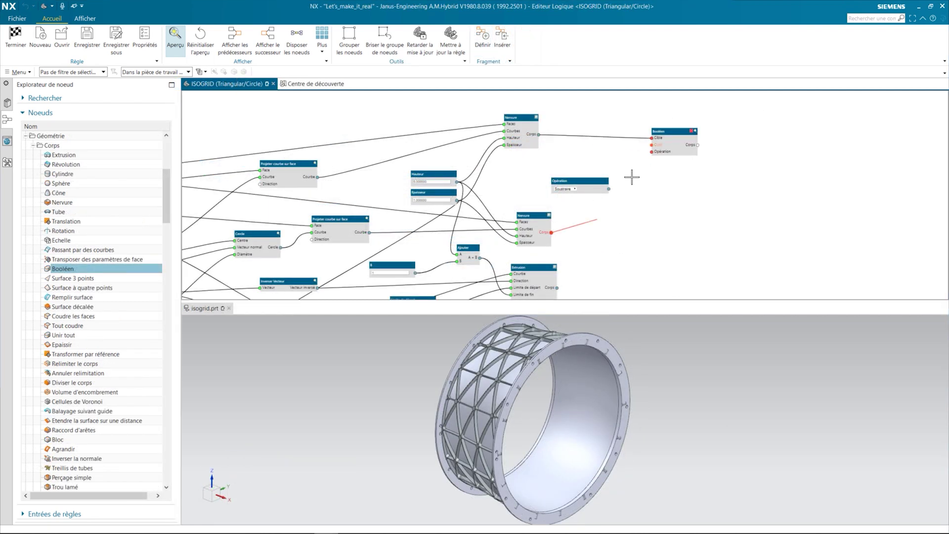